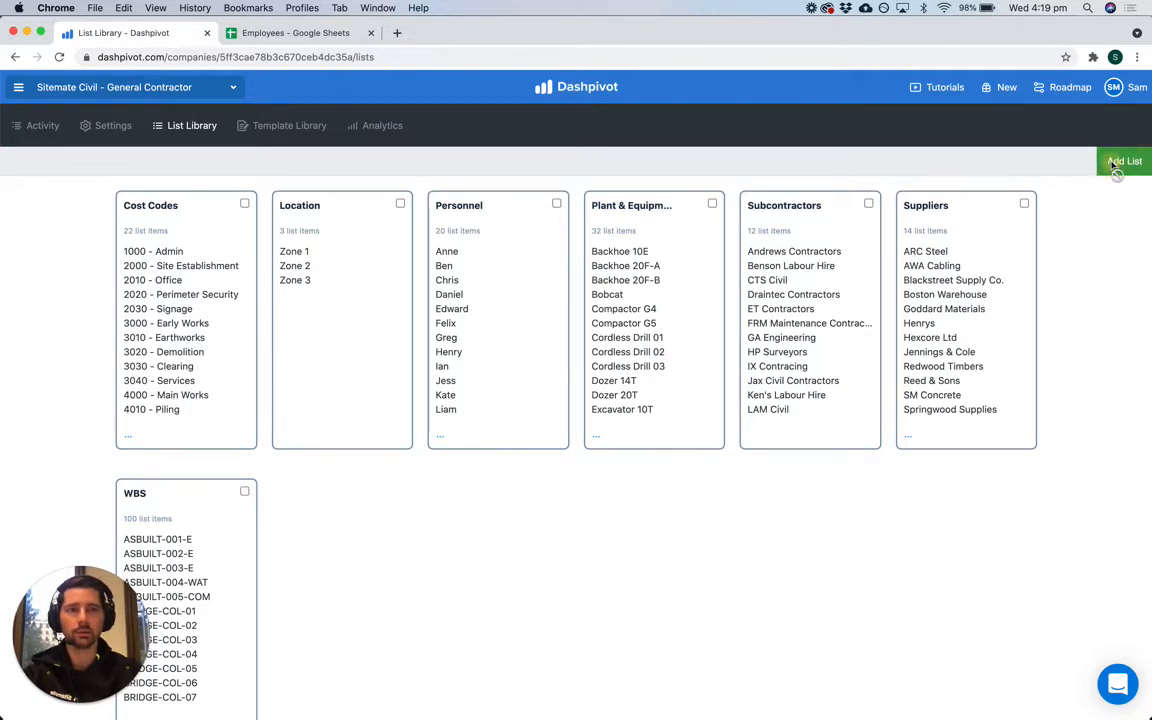
Create a new list named Employees in the list library.
{"action": "left_click", "coordinate": [1112, 165]}
{"action": "type", "text": "Emplo"}
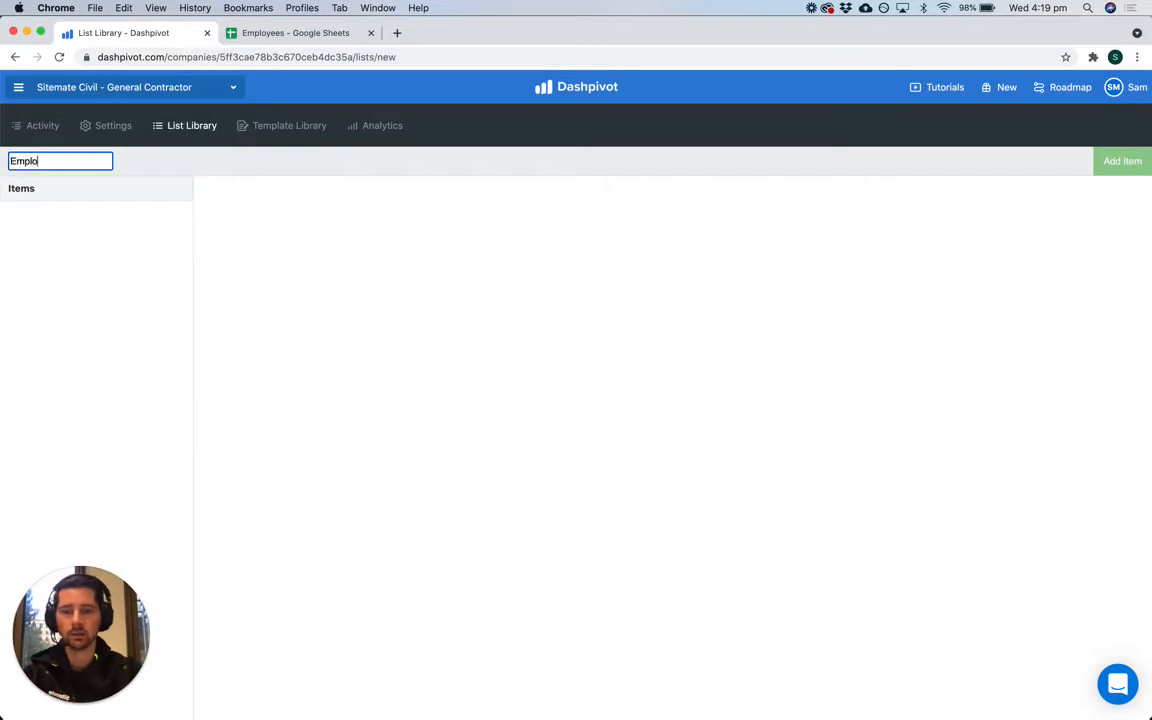
{"action": "type", "text": "yee"}
{"action": "key", "text": "Return"}
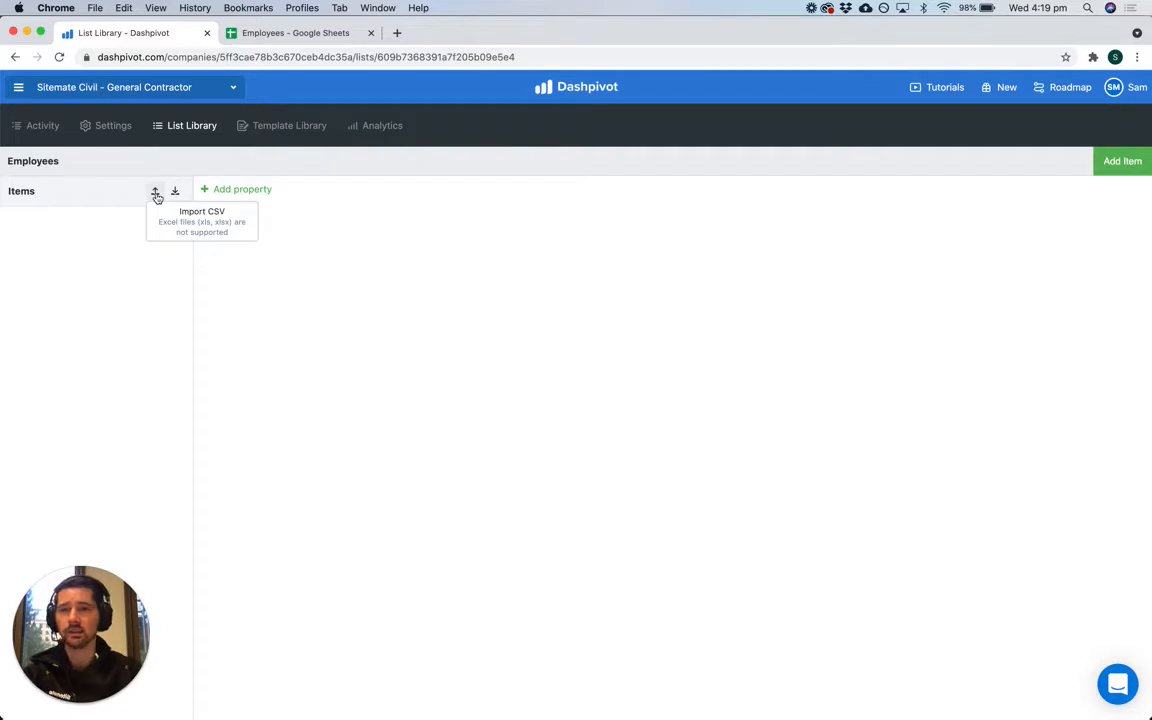
Switch to the Employees spreadsheet in Google Sheets and download the current sheet as comma-separated values (.csv).
{"action": "left_click", "coordinate": [269, 38]}
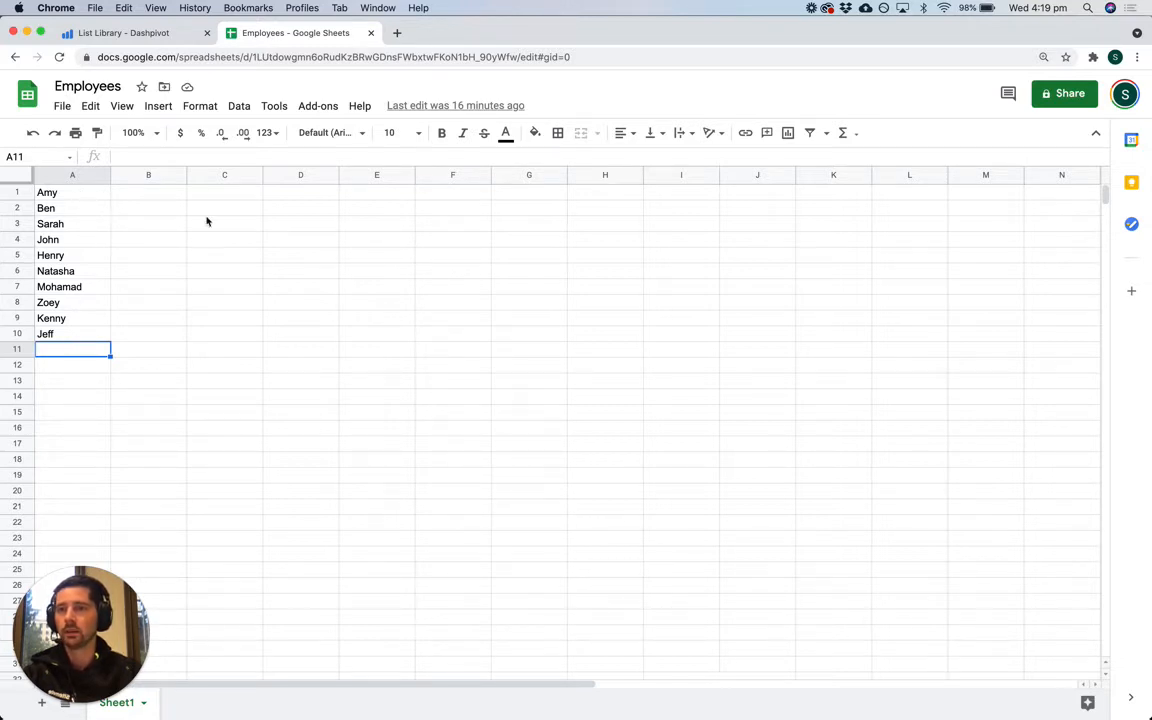
{"action": "left_click", "coordinate": [59, 105]}
{"action": "mouse_move", "coordinate": [128, 303]}
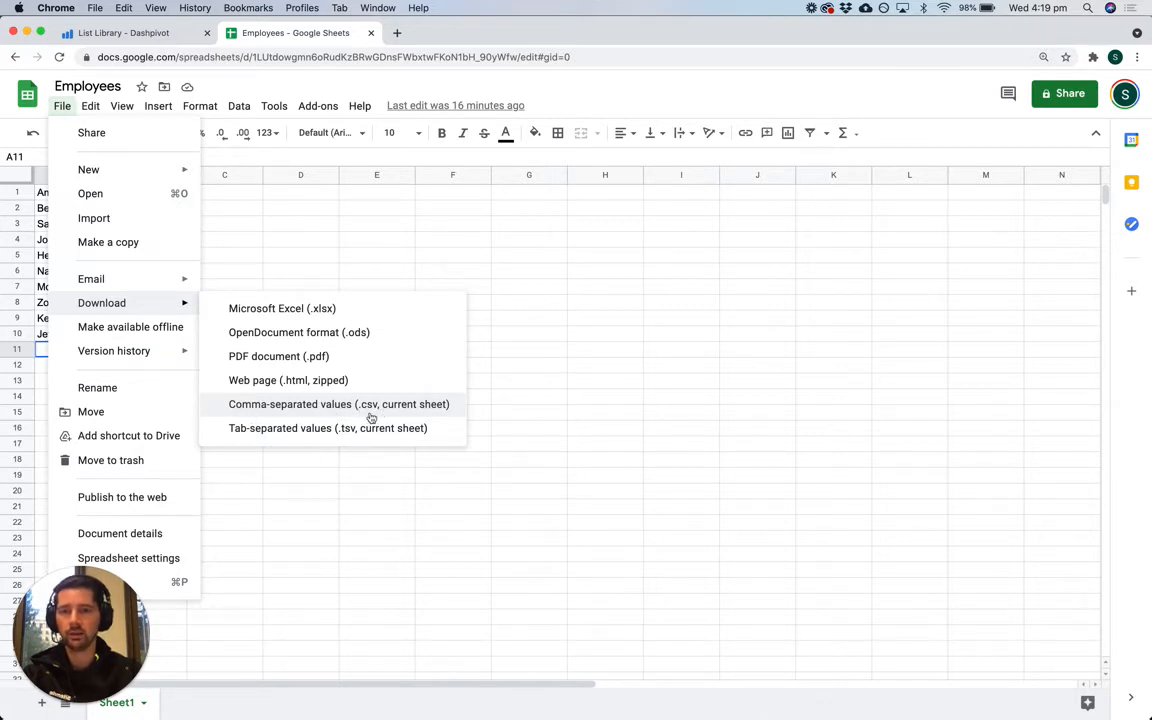
{"action": "left_click", "coordinate": [345, 404]}
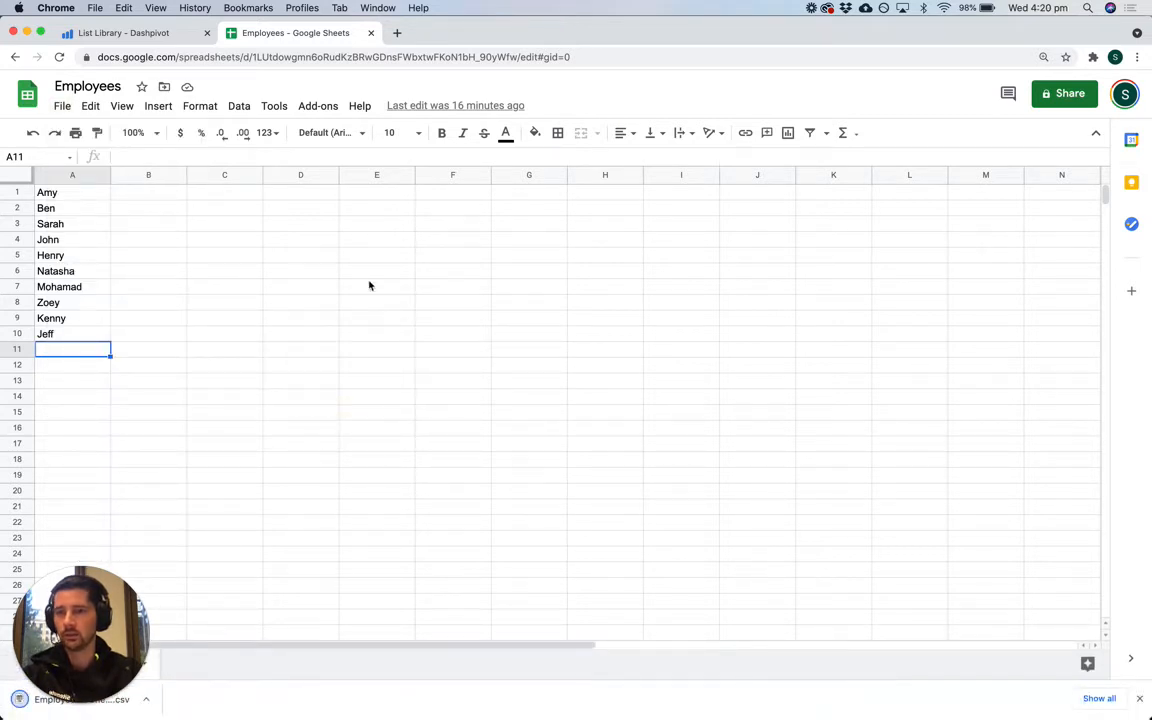
Switch back to Dashpivot and import Employees - Sheet1.csv from Downloads into the Employees list.
{"action": "left_click", "coordinate": [175, 40]}
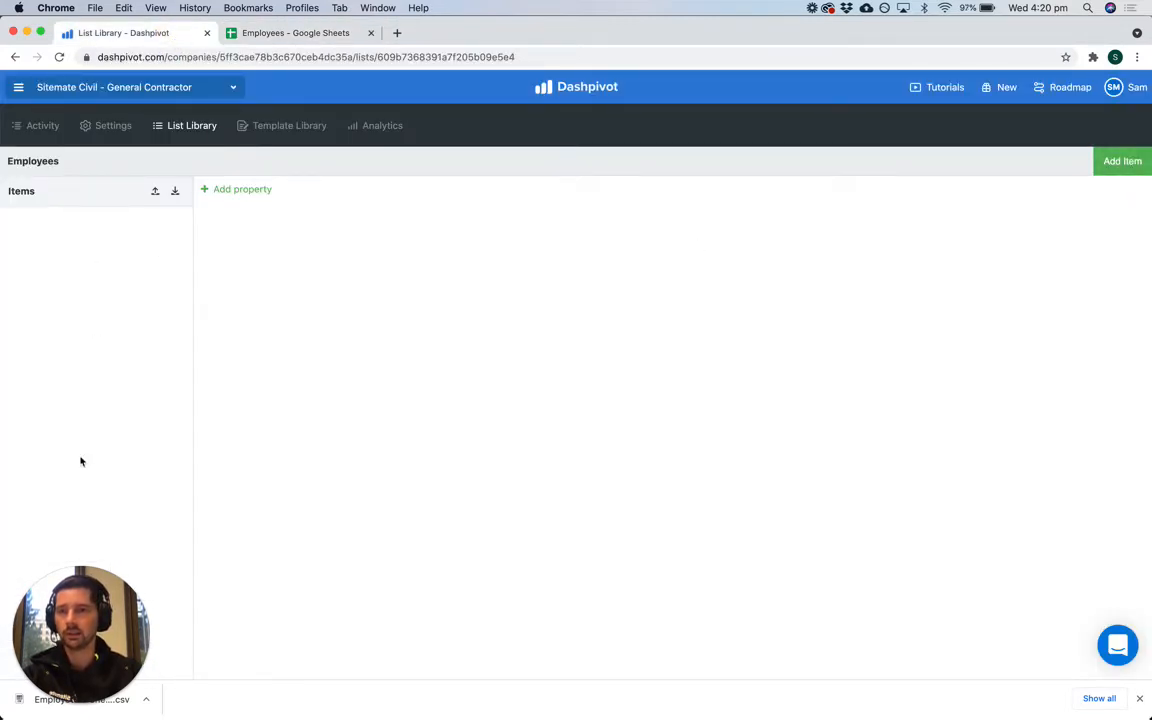
{"action": "left_click", "coordinate": [155, 193]}
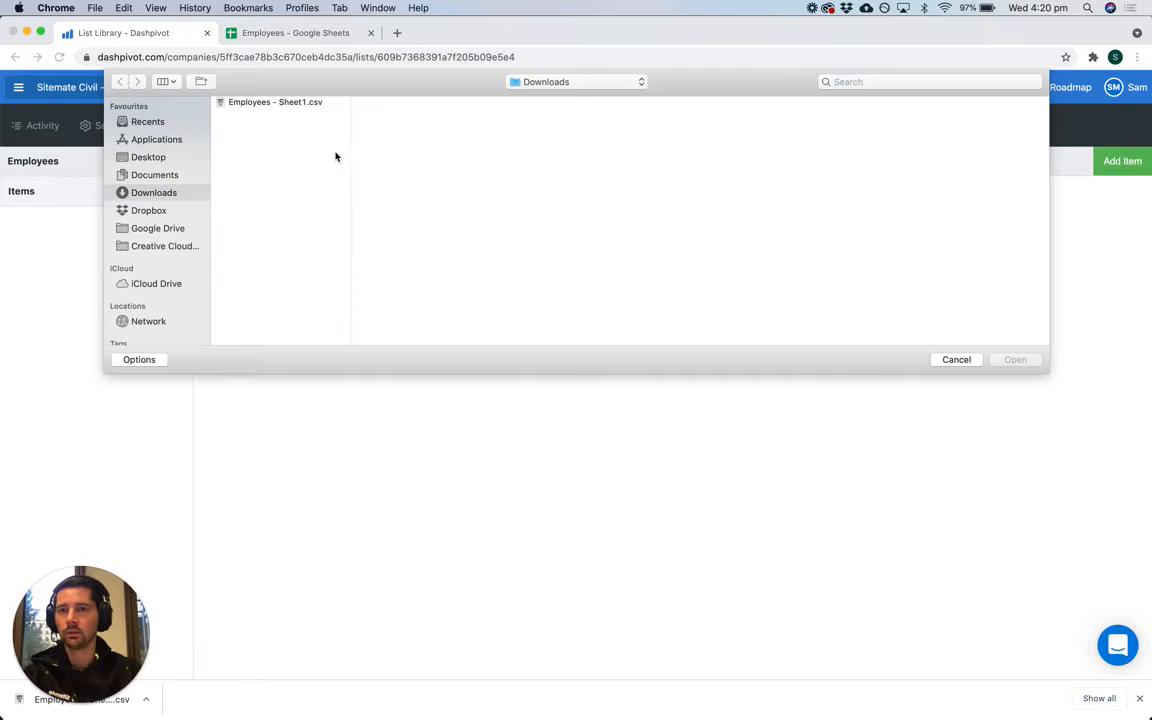
{"action": "left_click", "coordinate": [257, 104]}
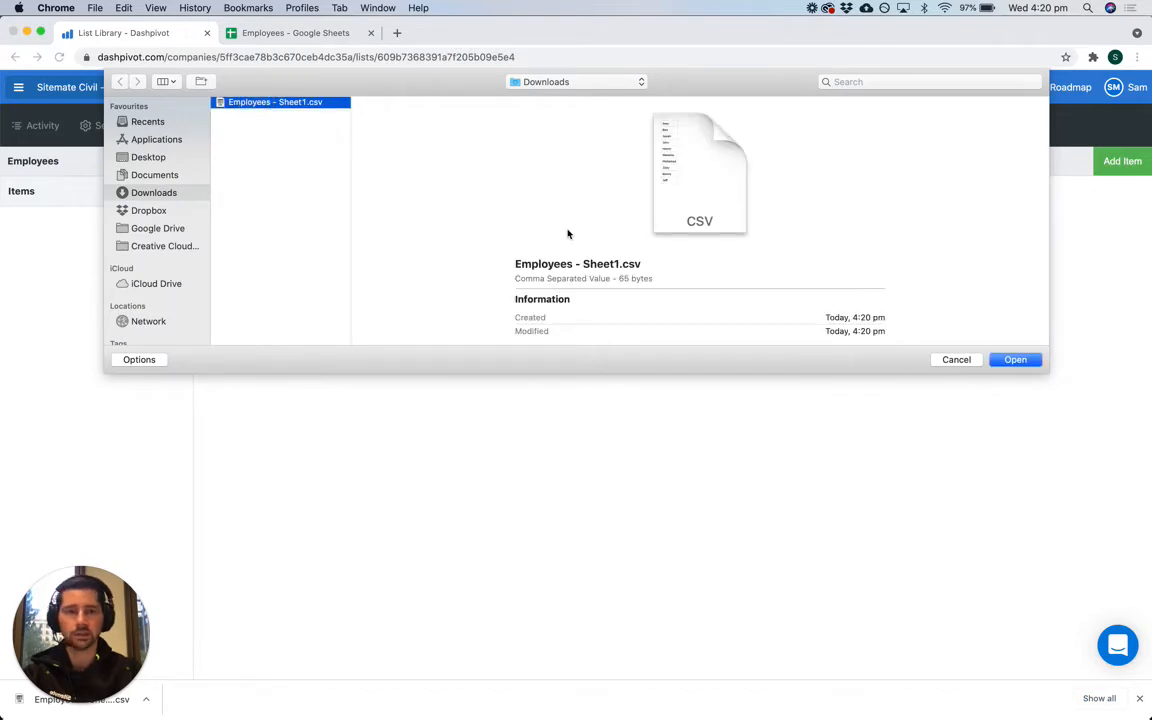
{"action": "left_click", "coordinate": [1012, 361]}
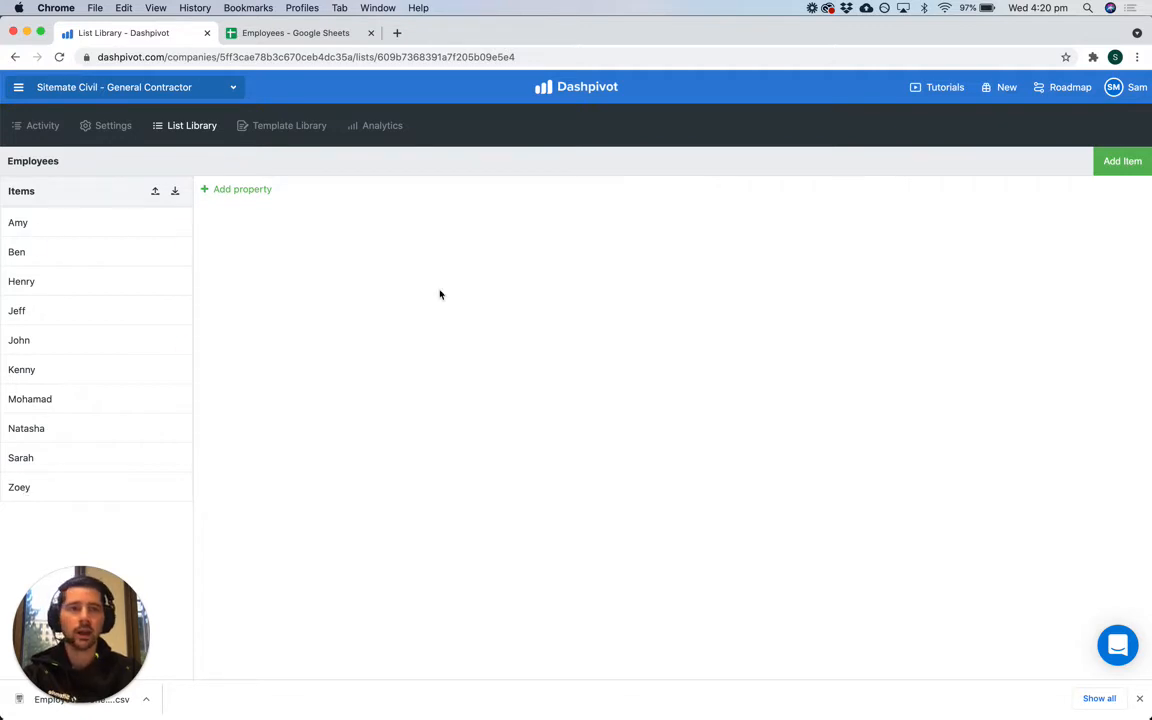
Add one more item to the Employees list with the additional employee's first name.
{"action": "left_click", "coordinate": [1120, 163]}
{"action": "type", "text": "James"}
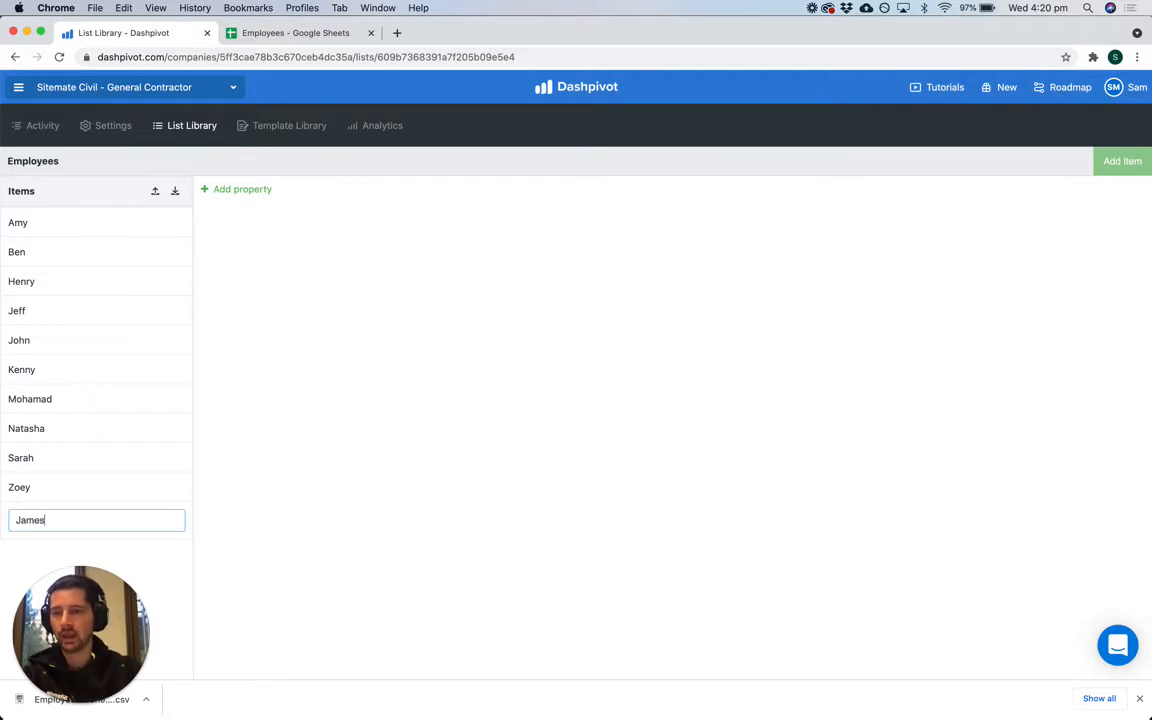
{"action": "key", "text": "Return"}
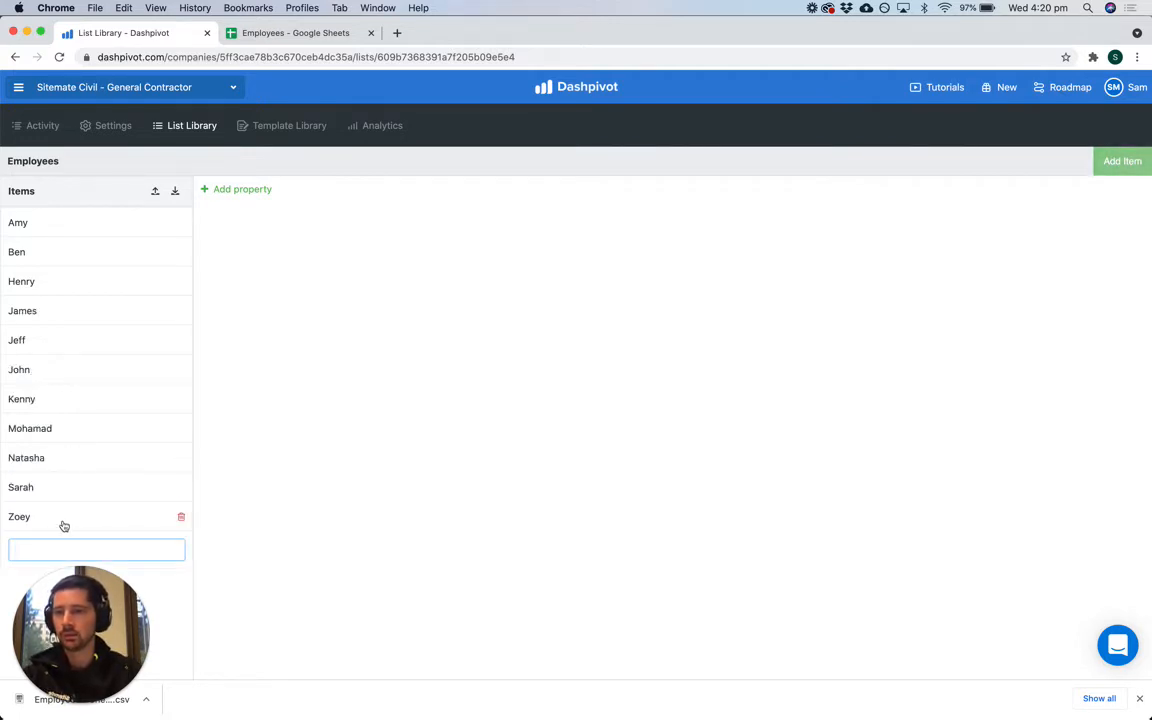
{"action": "left_click", "coordinate": [155, 575]}
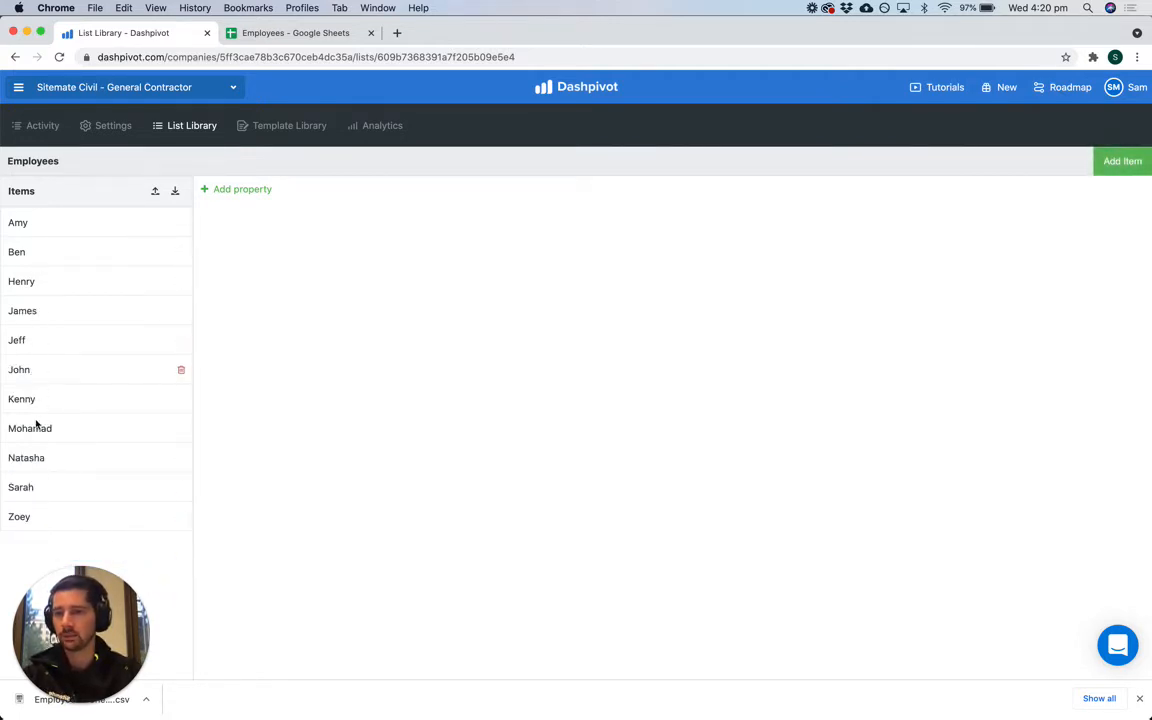
Add a property named "License No." with the Text data type to the Employees list.
{"action": "left_click", "coordinate": [236, 196]}
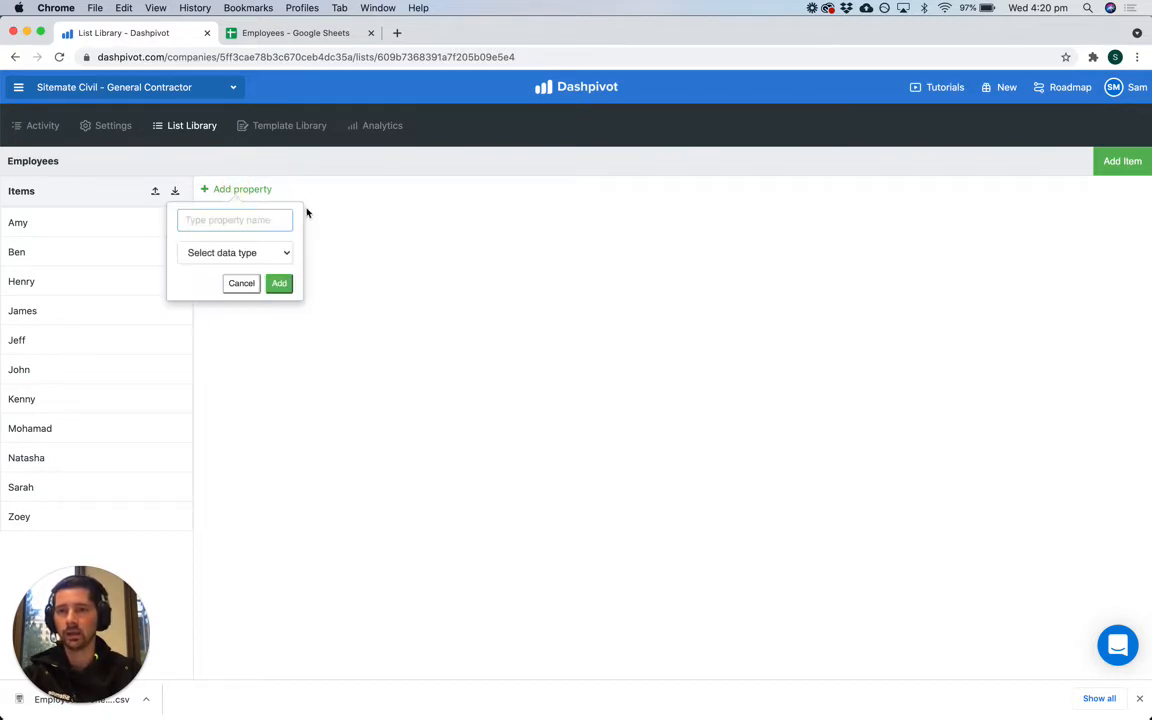
{"action": "type", "text": "License No."}
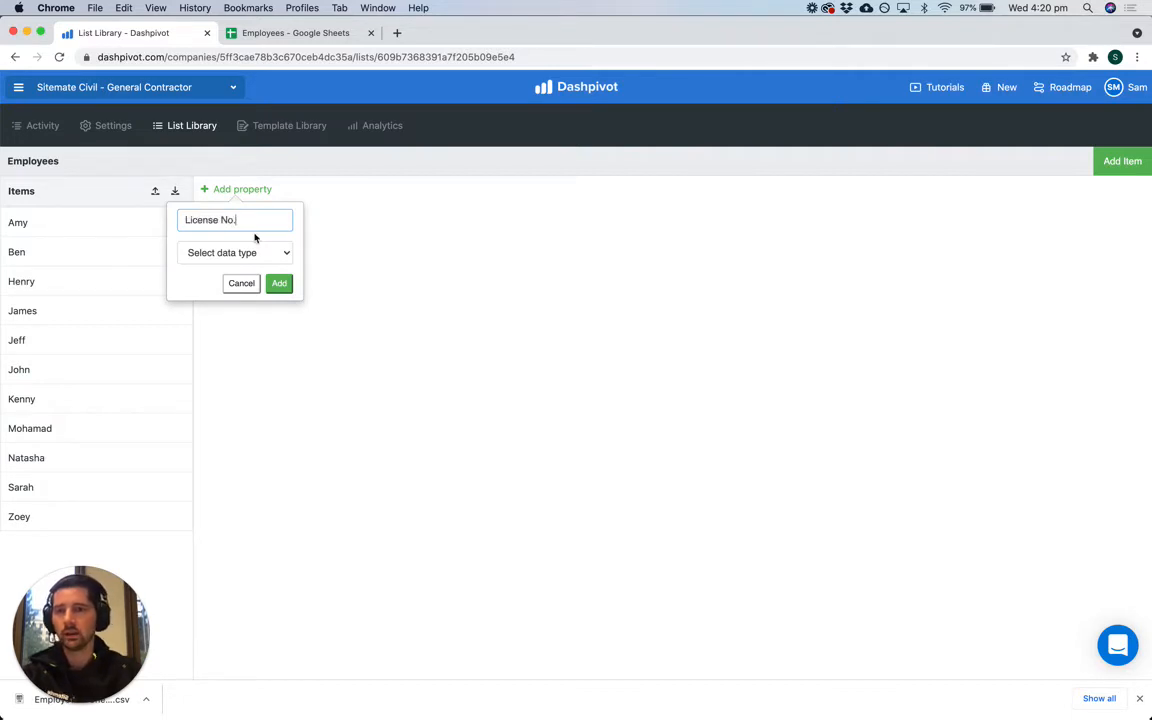
{"action": "left_click", "coordinate": [236, 252]}
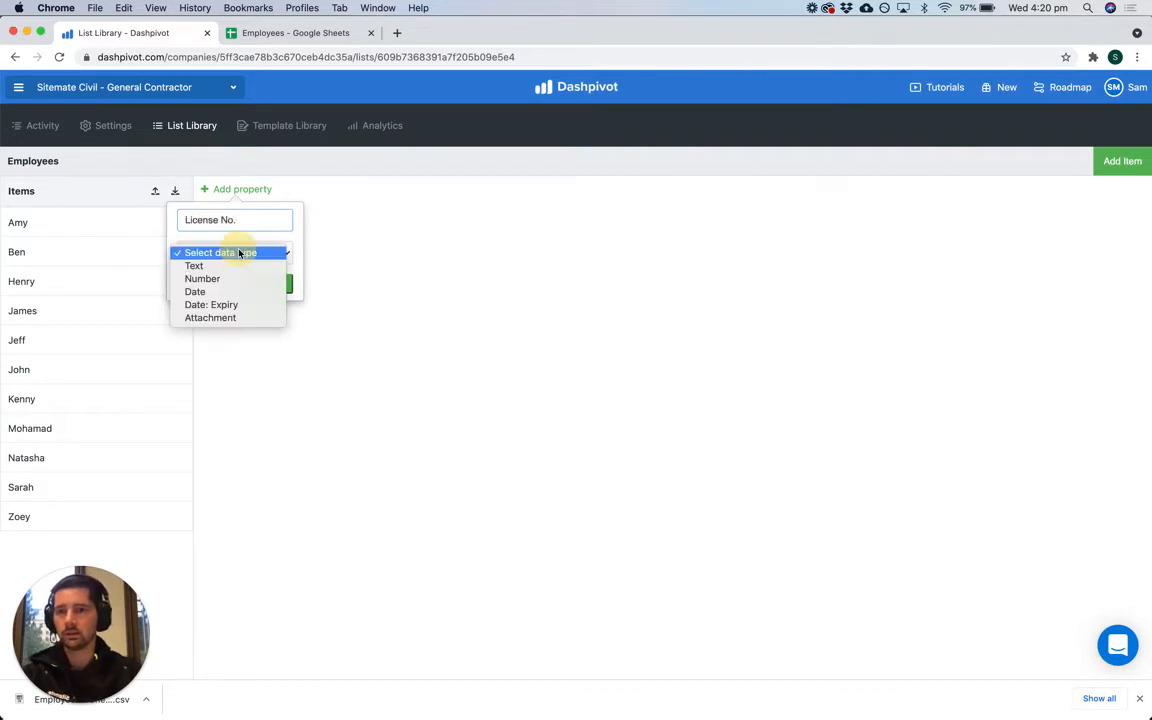
{"action": "left_click", "coordinate": [238, 268]}
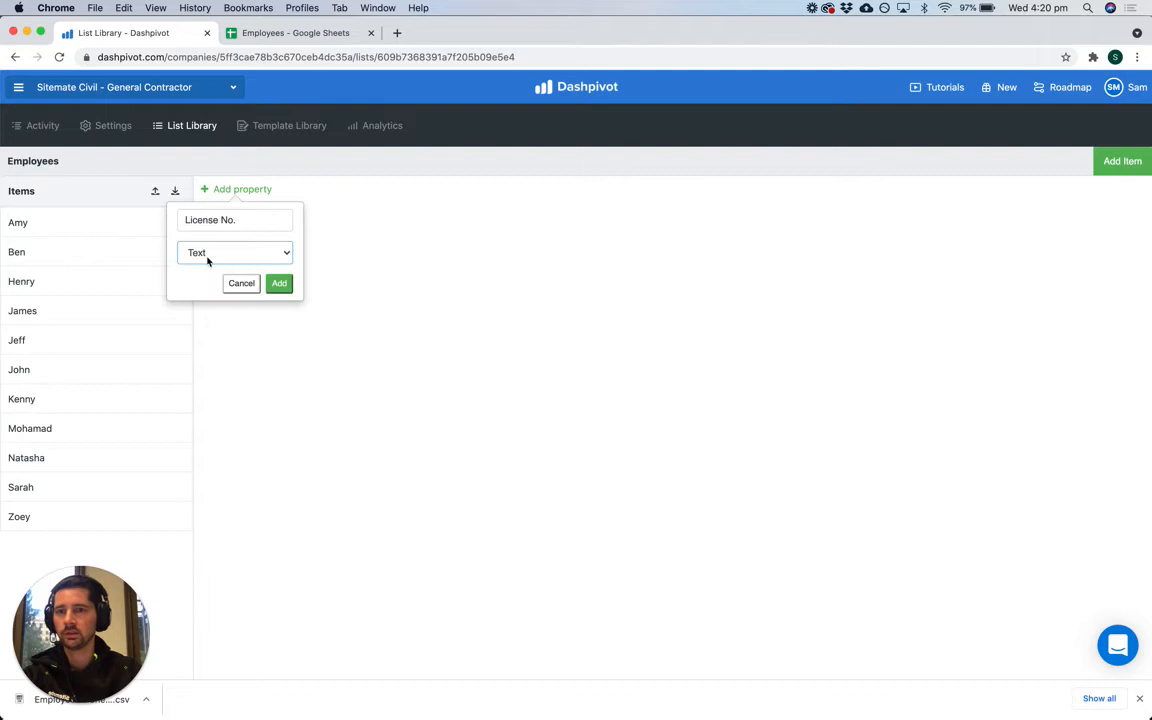
{"action": "left_click", "coordinate": [280, 283]}
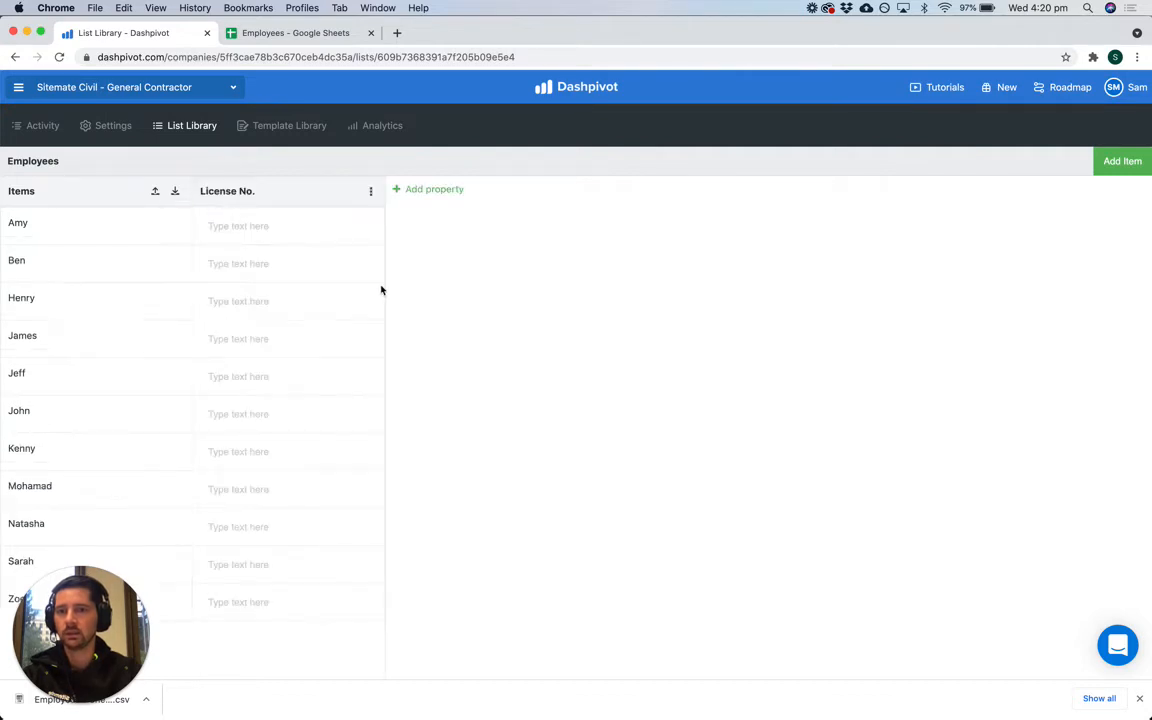
Add a property named "License expiry" with the Date: Expiry data type to the Employees list.
{"action": "left_click", "coordinate": [428, 189]}
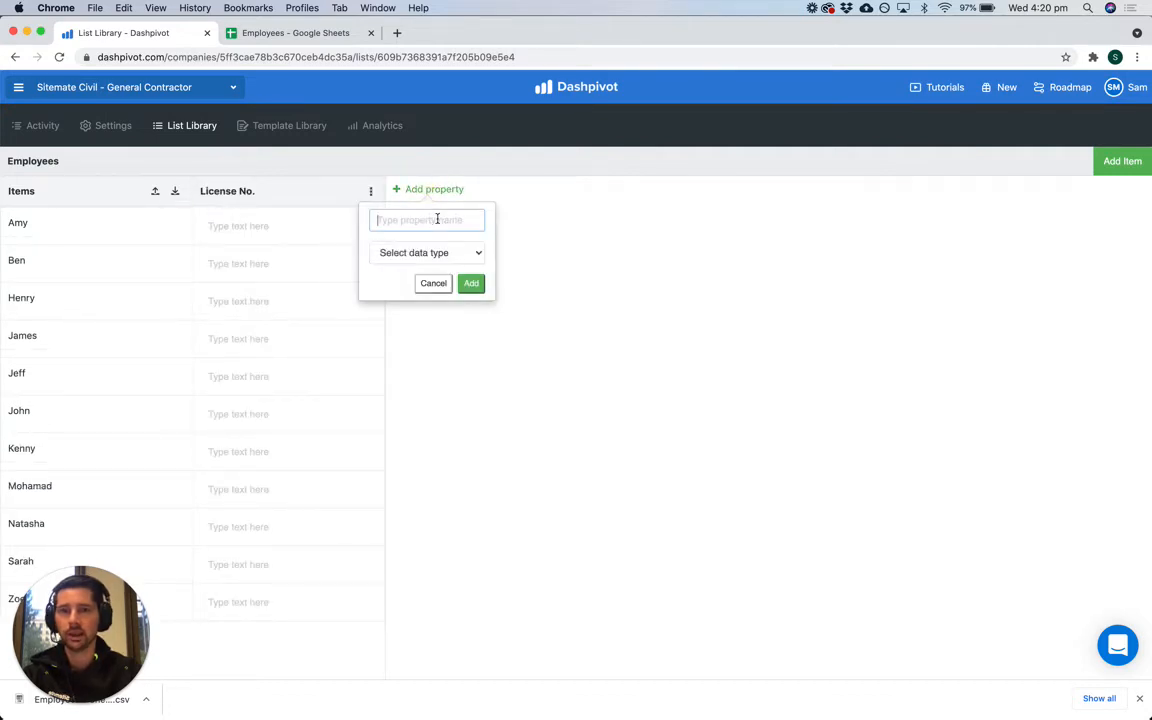
{"action": "type", "text": "License expiry"}
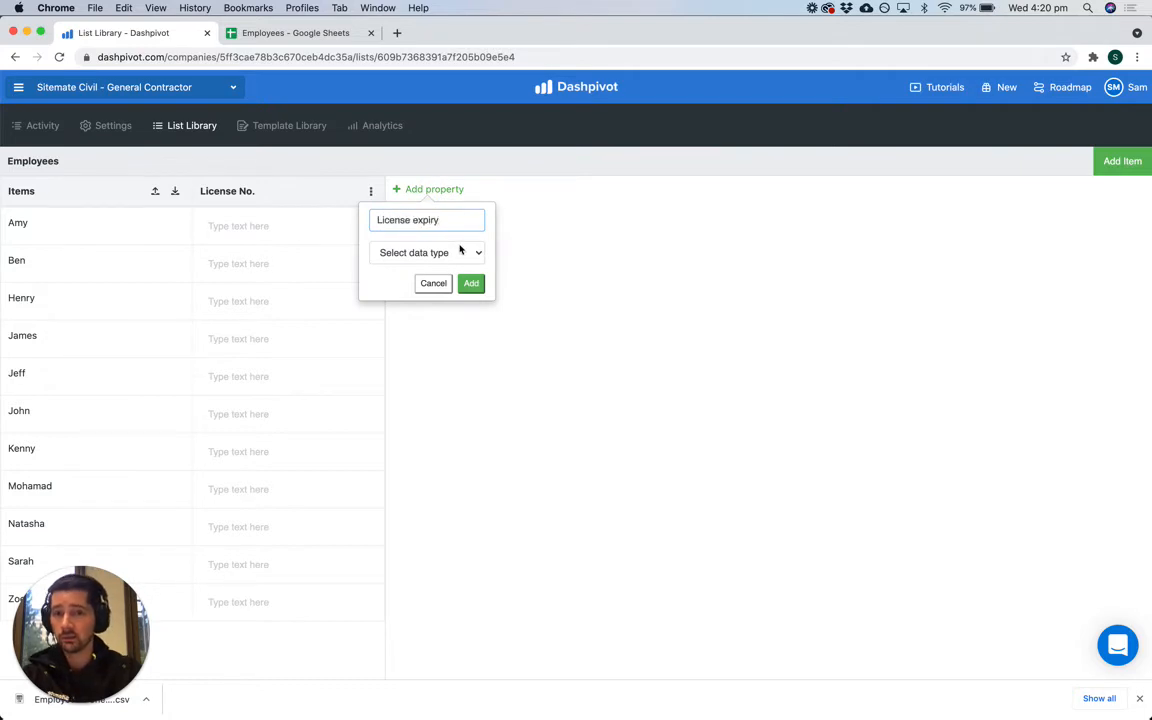
{"action": "left_click", "coordinate": [460, 252]}
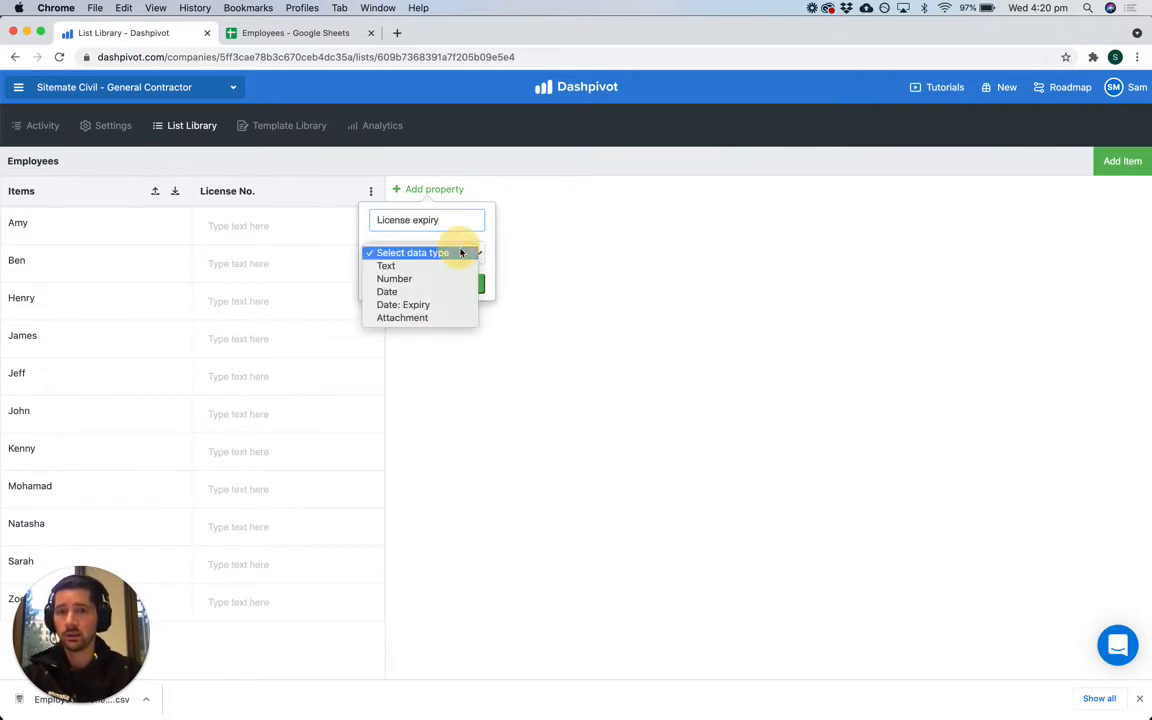
{"action": "left_click", "coordinate": [438, 305]}
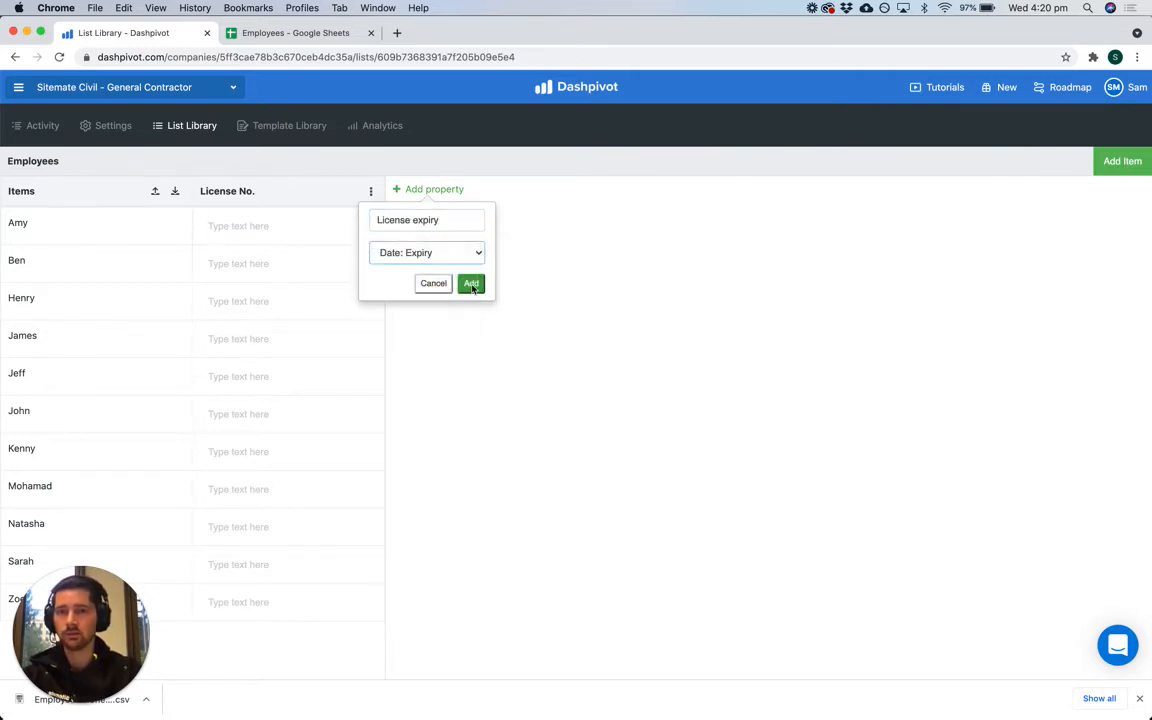
{"action": "left_click", "coordinate": [471, 284]}
Add a property named "License record" with the Attachment data type to the Employees list.
{"action": "left_click", "coordinate": [626, 194]}
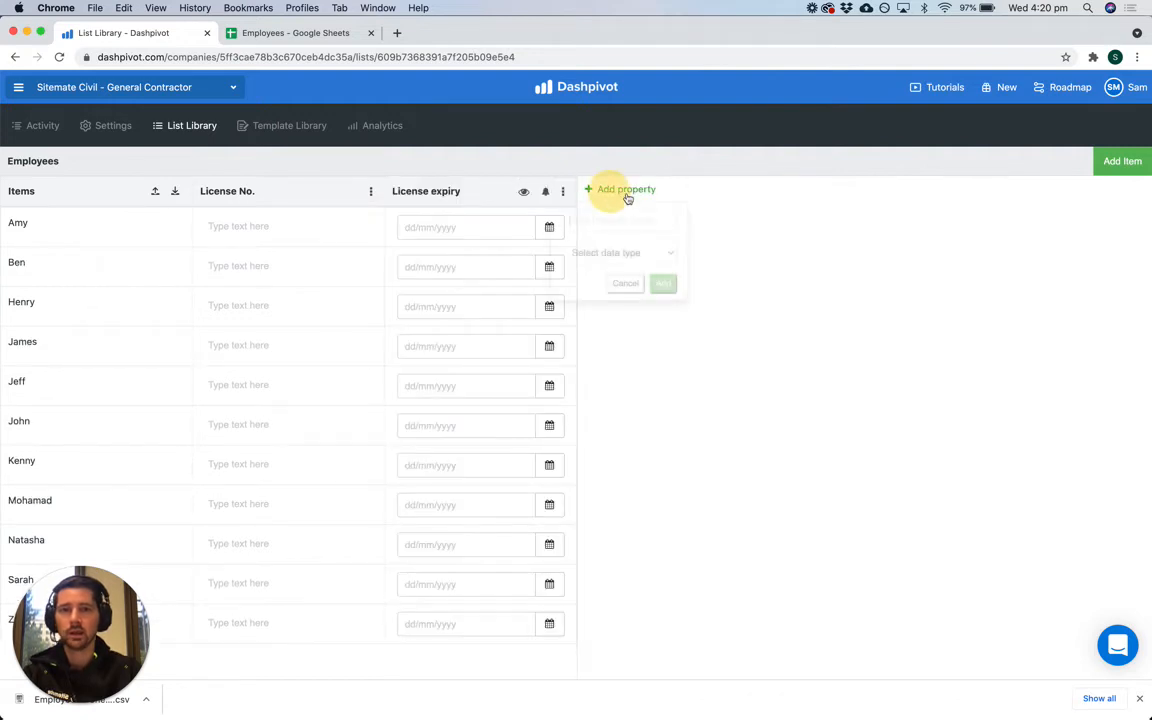
{"action": "type", "text": "License record"}
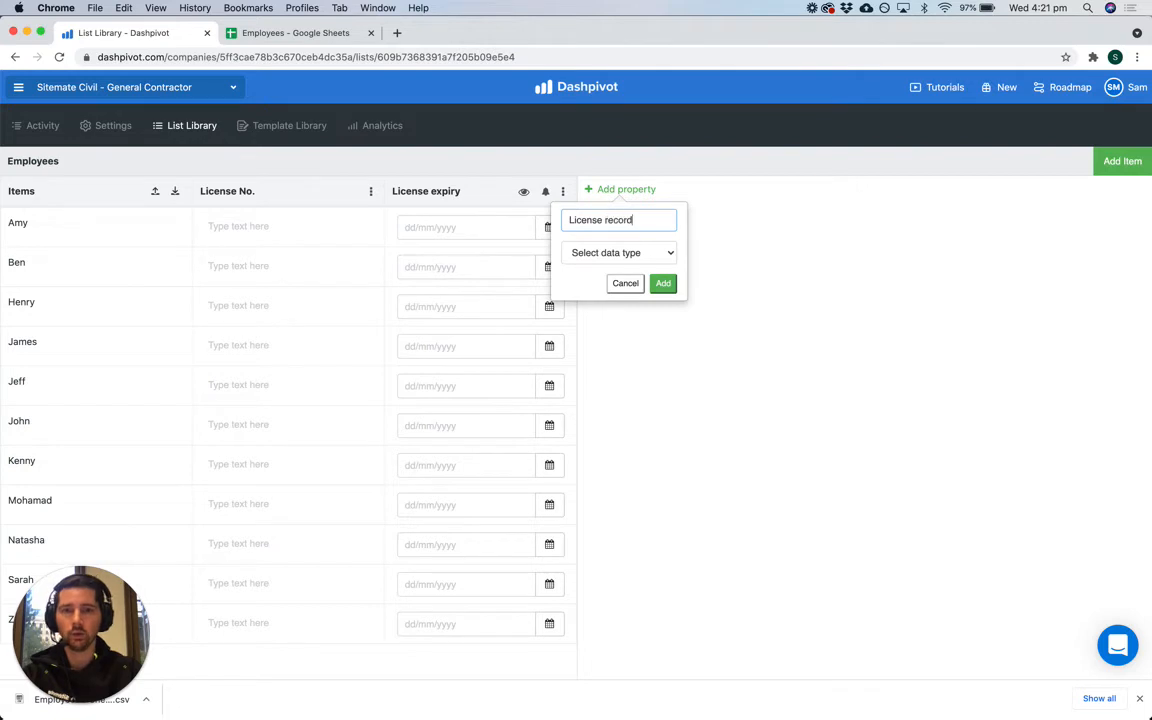
{"action": "left_click", "coordinate": [630, 252]}
{"action": "left_click", "coordinate": [585, 318]}
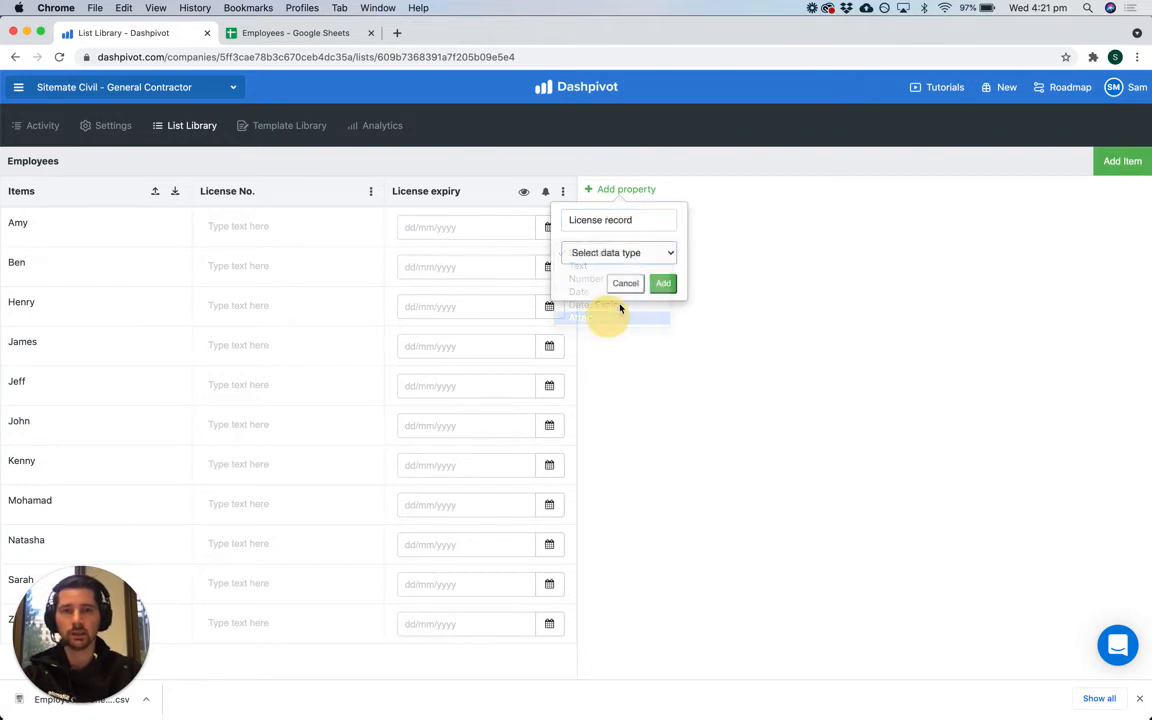
{"action": "left_click", "coordinate": [663, 283]}
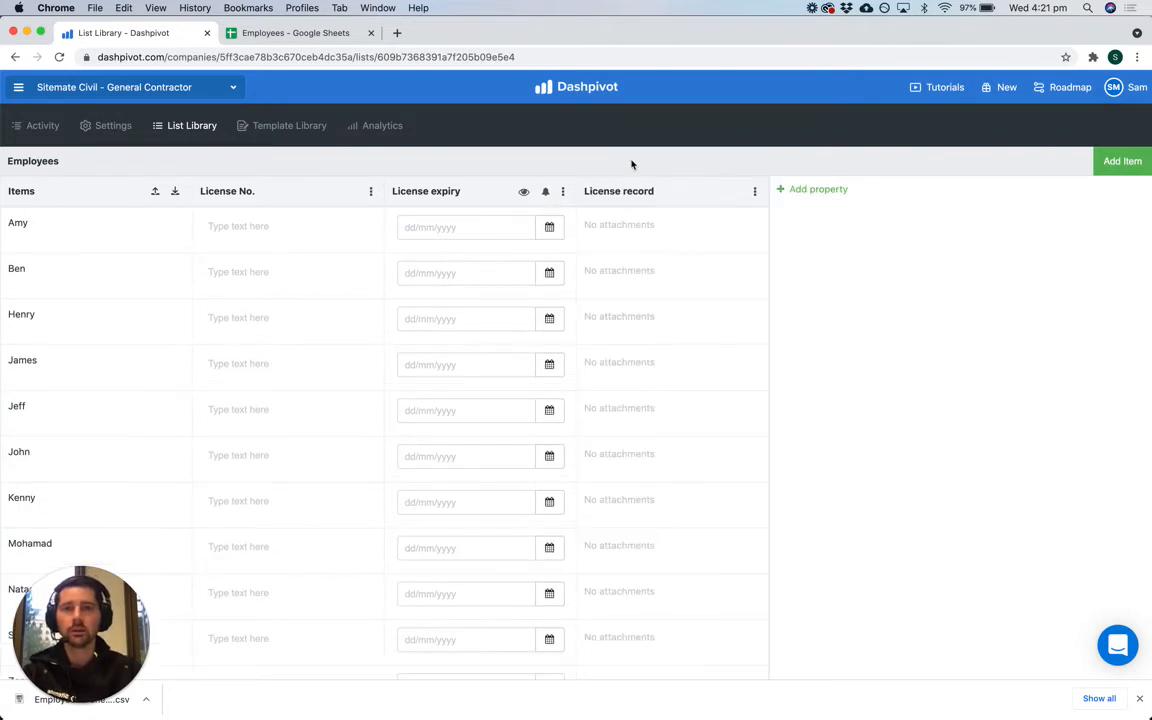